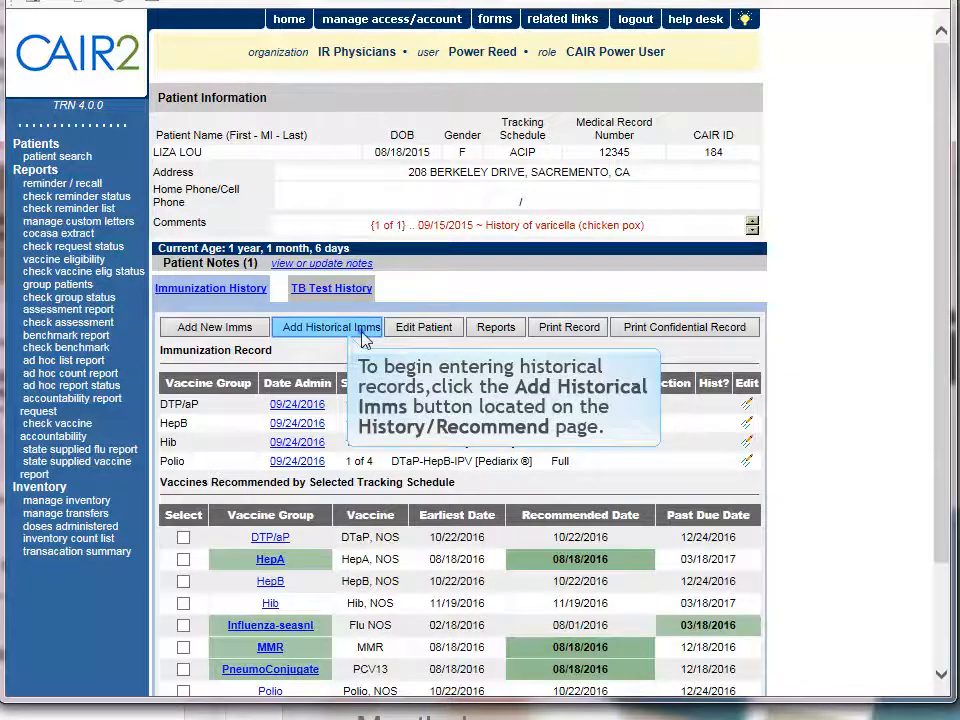
Step: Start adding historical immunizations for the patient and enter 02/15/2015 as the DTP/aP Dose 1 date
{"action": "left_click", "coordinate": [330, 327]}
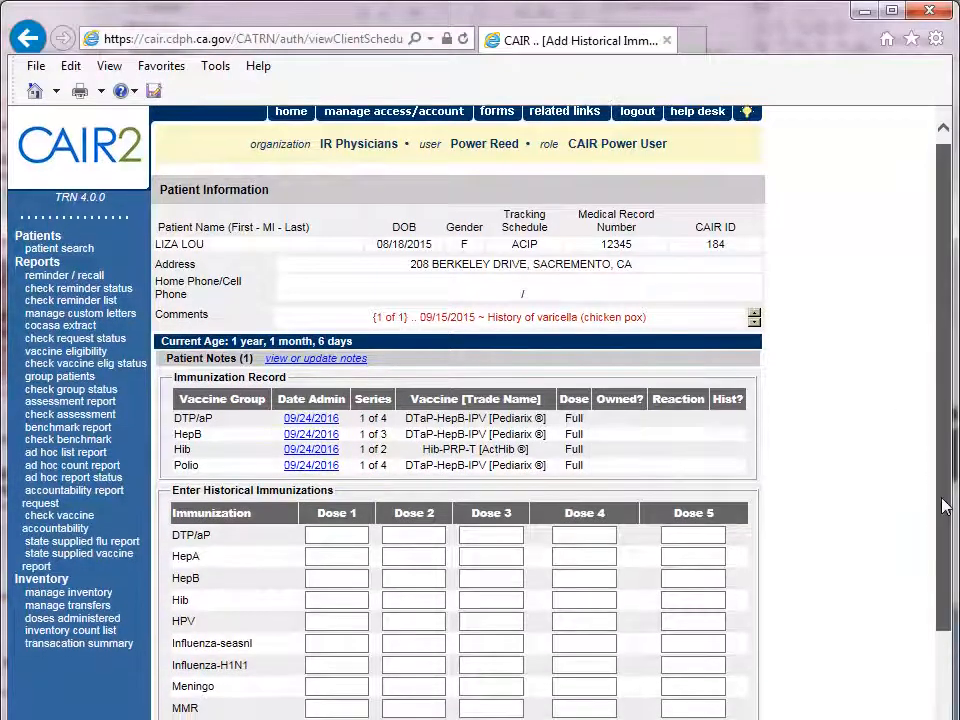
{"action": "left_click_drag", "start_coordinate": [944, 505], "coordinate": [936, 660]}
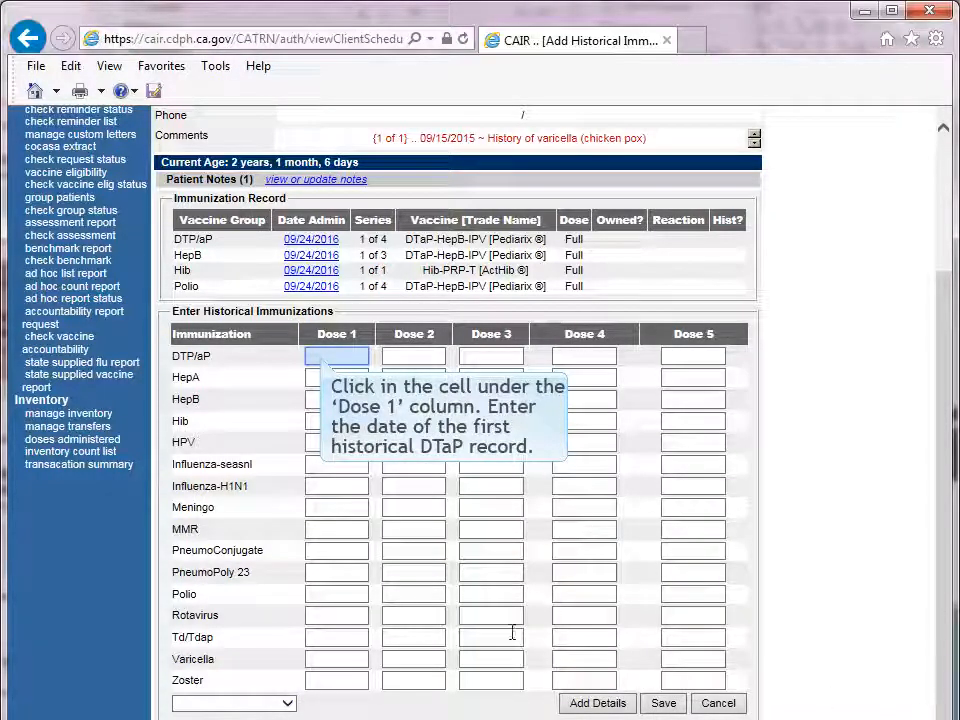
{"action": "left_click", "coordinate": [336, 356]}
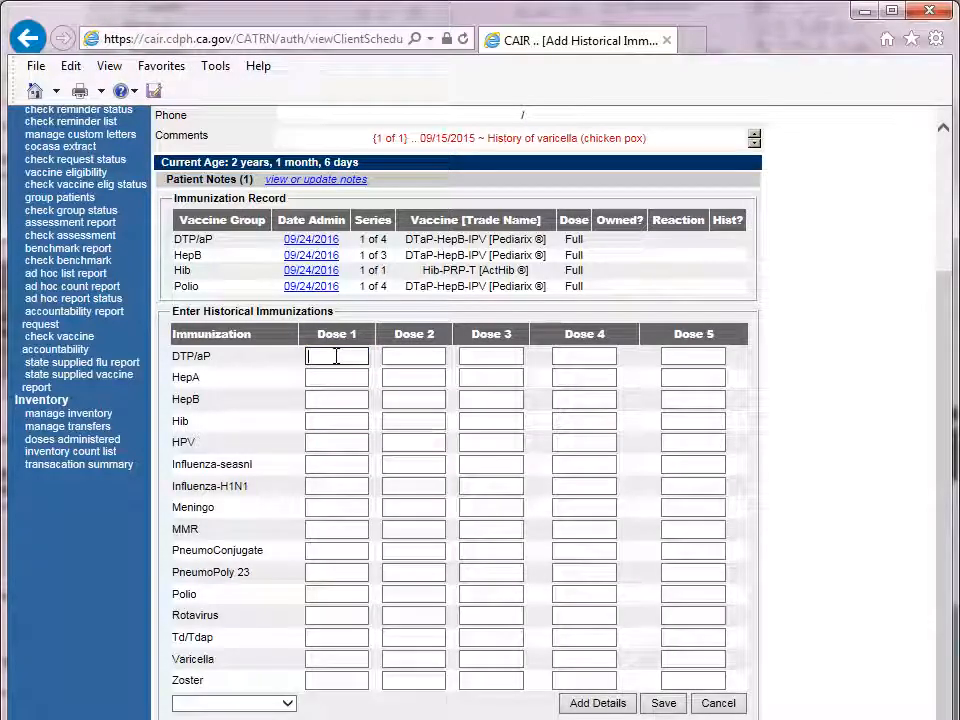
{"action": "type", "text": "02/"}
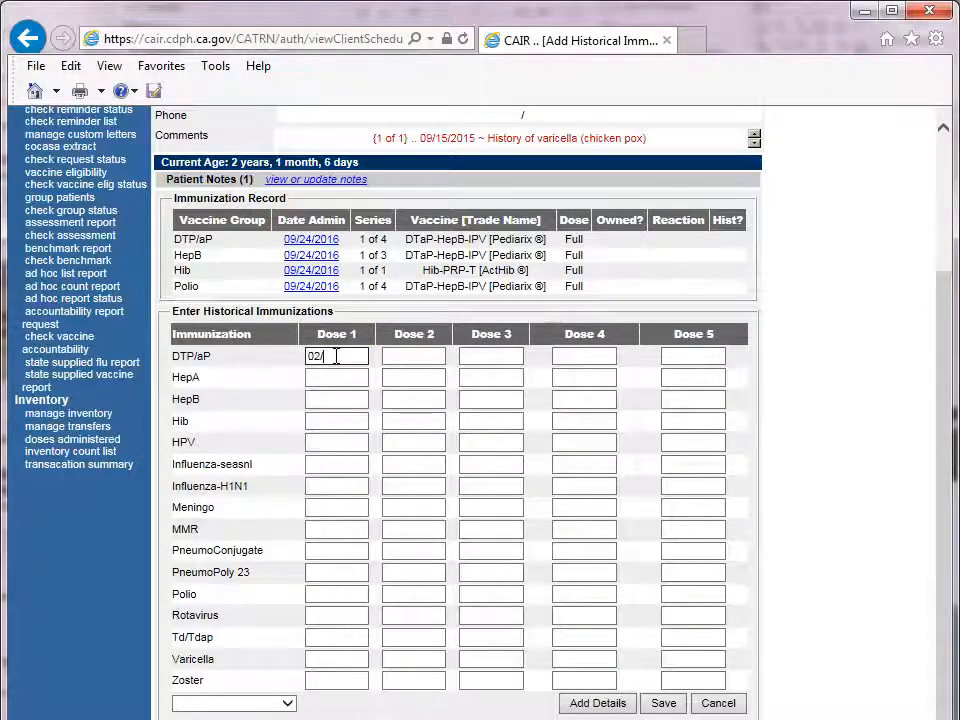
{"action": "type", "text": "15"}
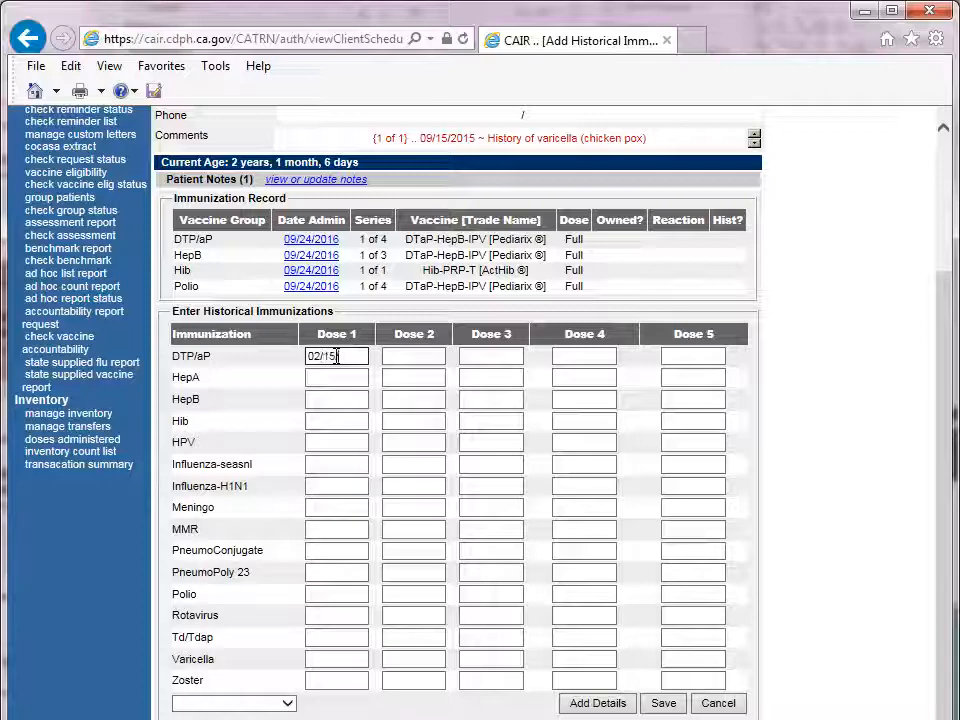
{"action": "type", "text": "/201"}
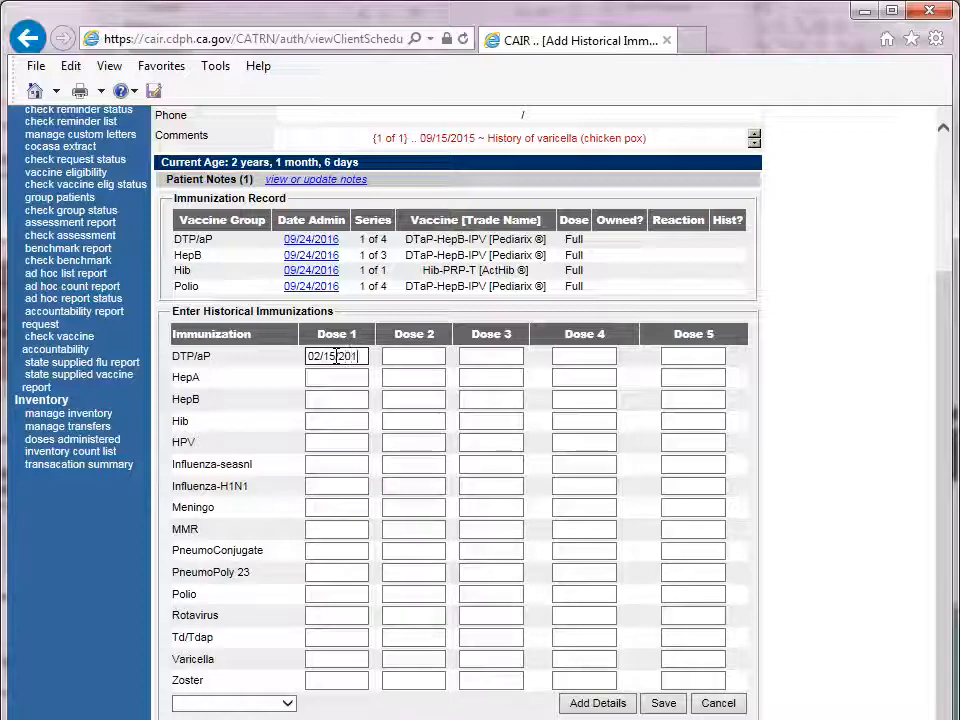
{"action": "type", "text": "5"}
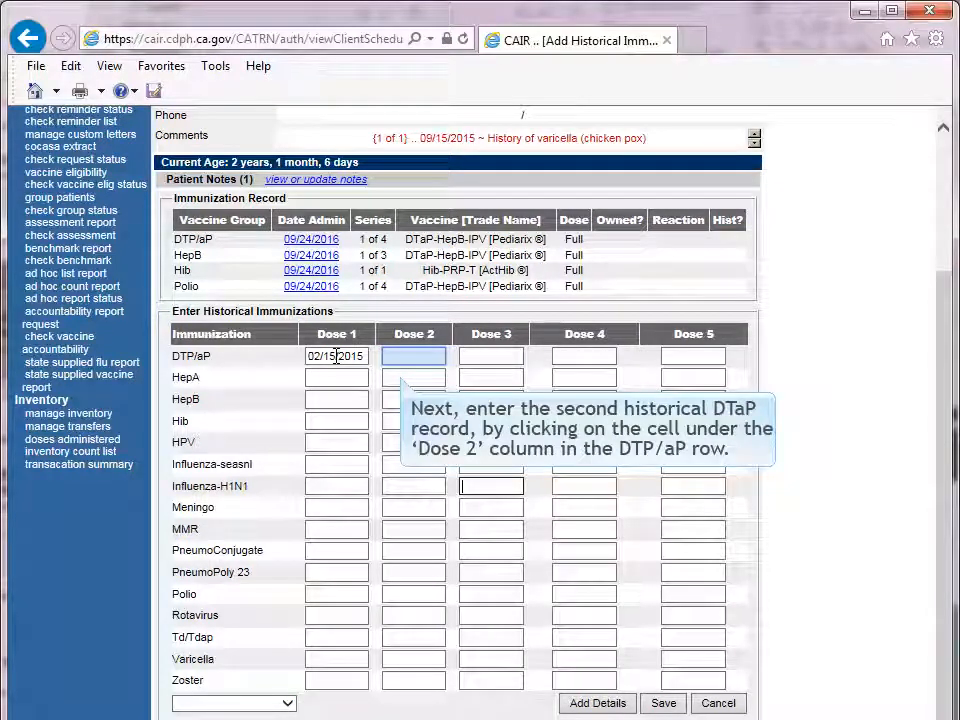
Step: Enter 08/20/2015 as the DTP/aP Dose 2 date
{"action": "left_click", "coordinate": [388, 358]}
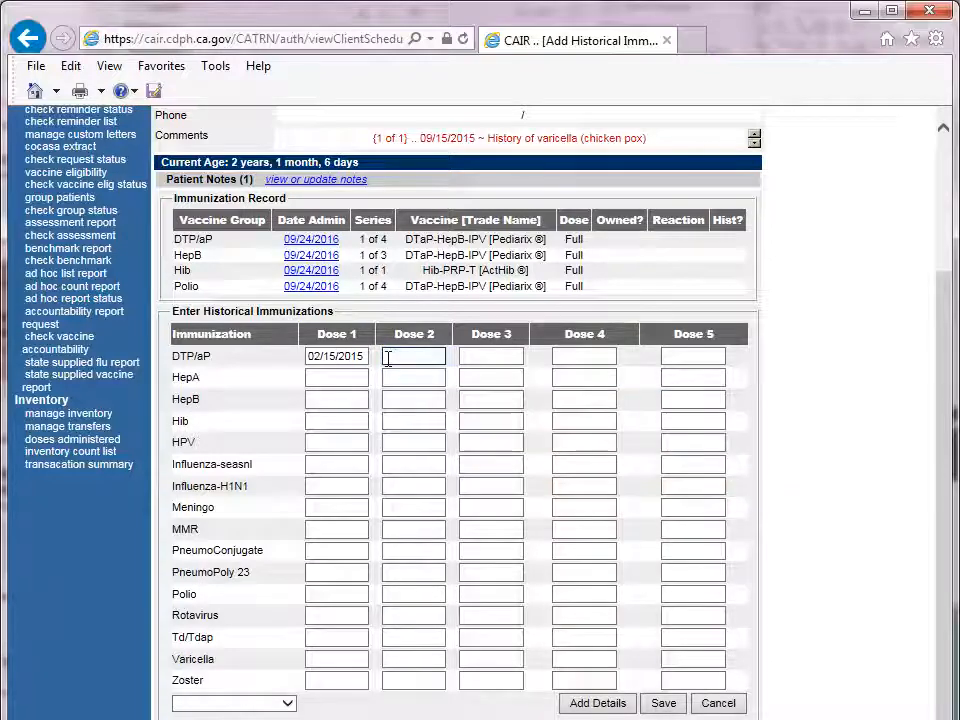
{"action": "type", "text": "08/"}
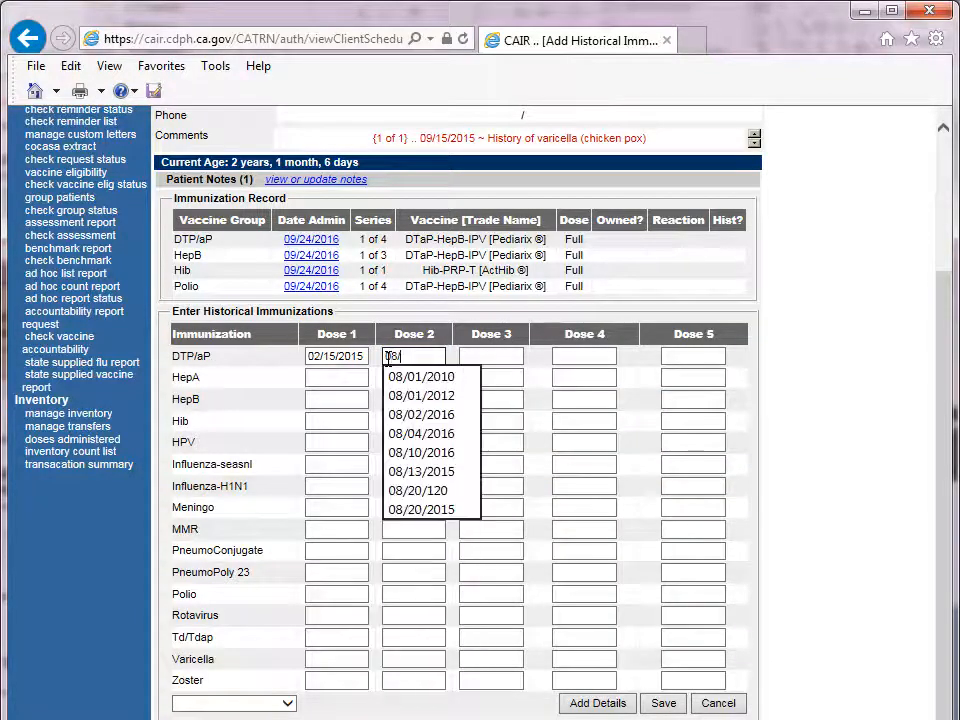
{"action": "type", "text": "20/201"}
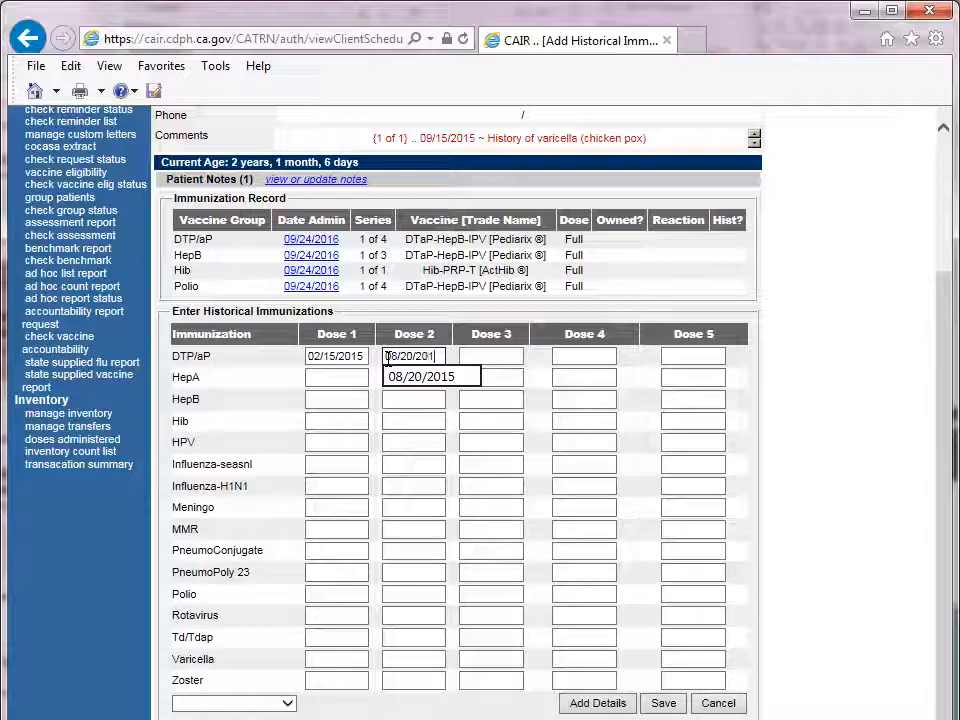
{"action": "type", "text": "5"}
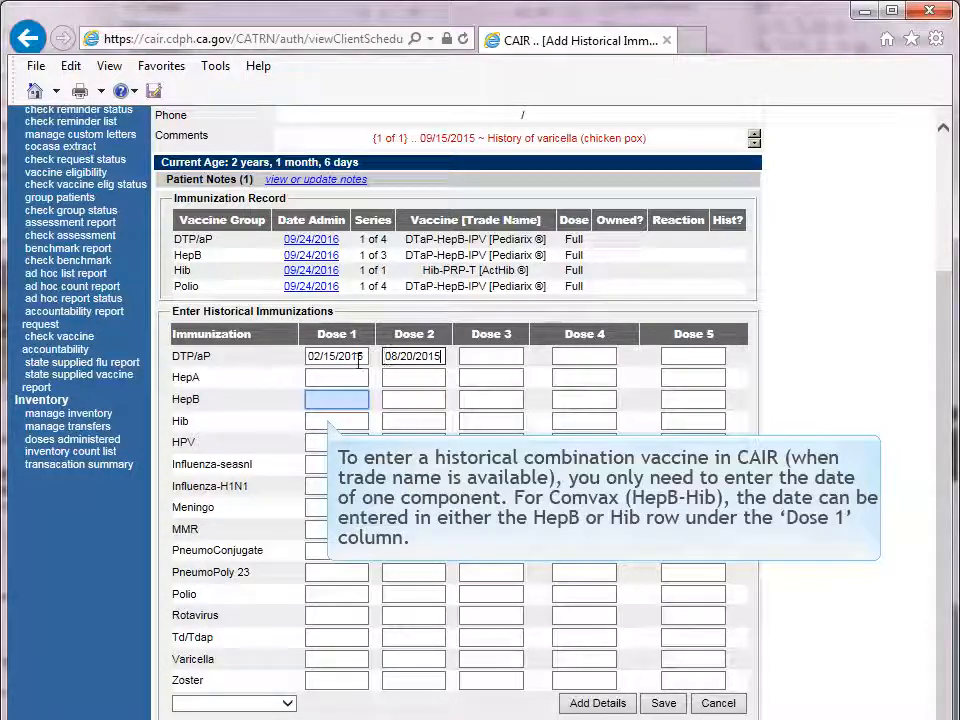
Step: Enter 08/20/2015 as the HepB Dose 1 date for the historical Comvax combination vaccine
{"action": "left_click", "coordinate": [323, 402]}
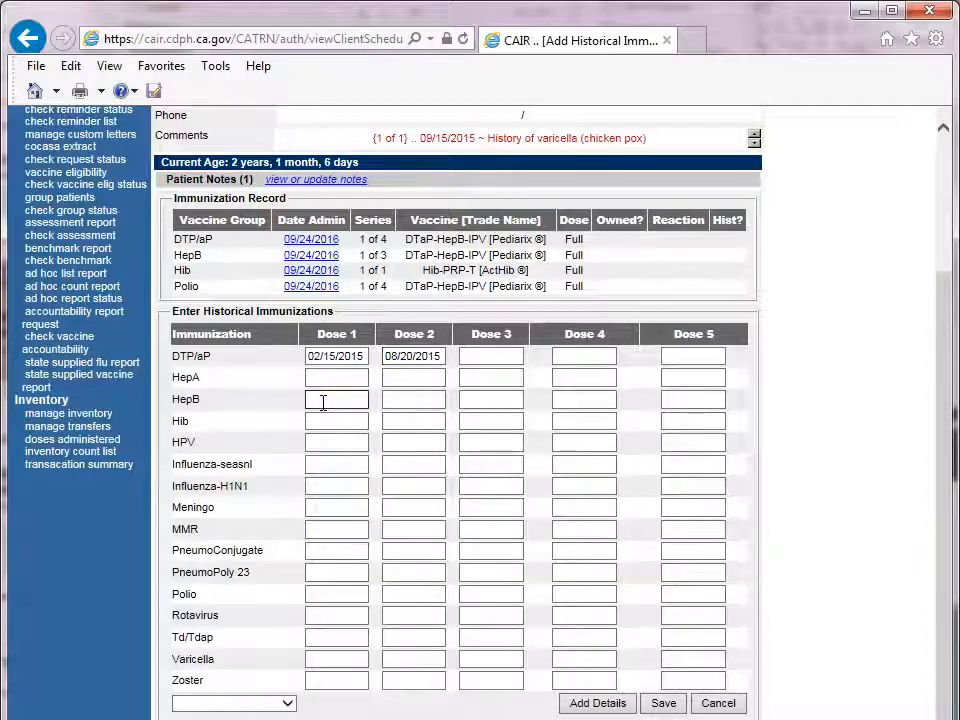
{"action": "type", "text": "08/"}
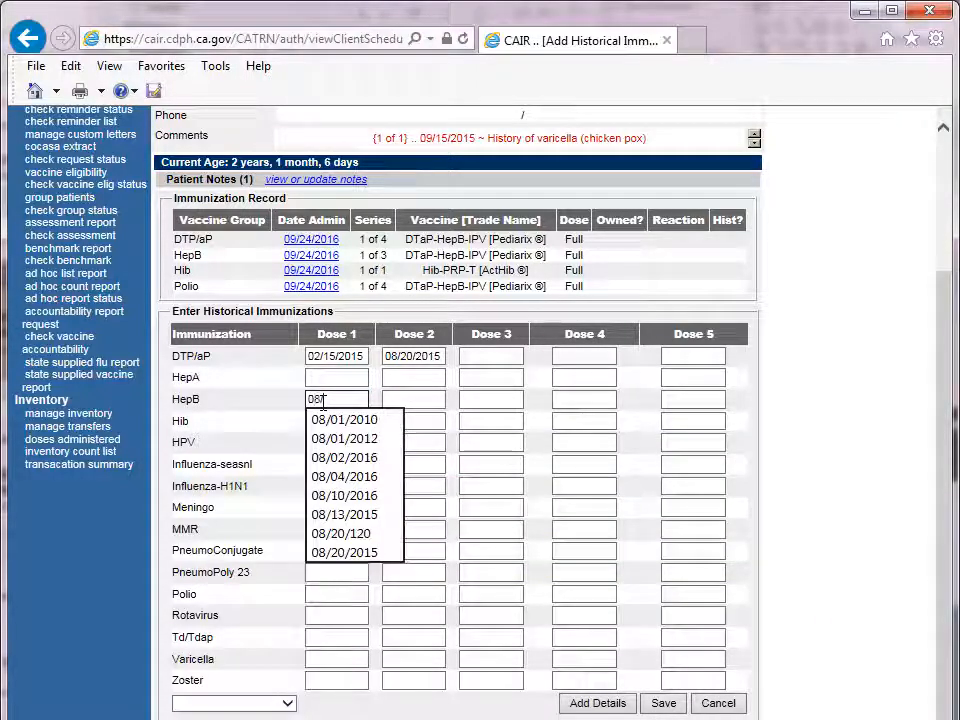
{"action": "type", "text": "20/"}
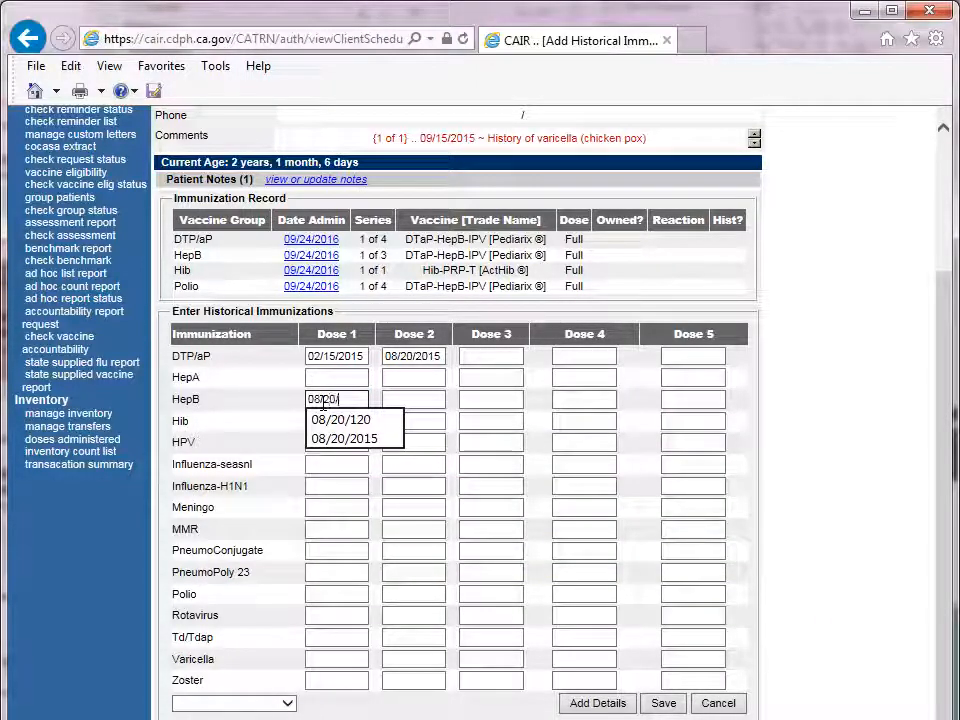
{"action": "type", "text": "2015"}
Step: Look at the additional immunizations offered below the dose table without choosing one
{"action": "scroll", "coordinate": [325, 410], "scroll_direction": "down", "scroll_amount": 1}
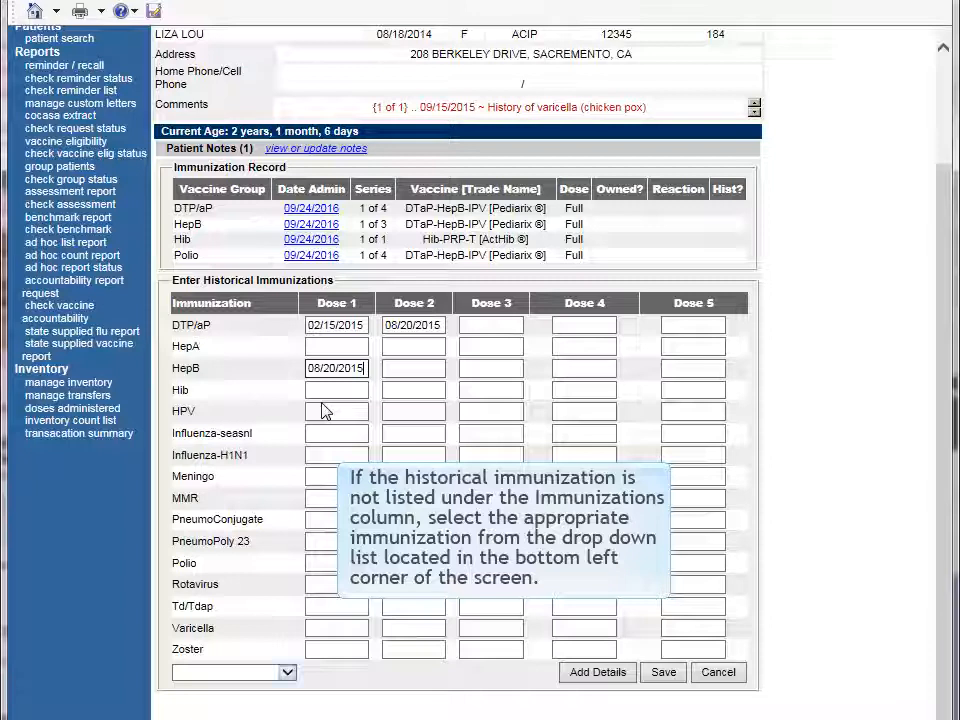
{"action": "left_click", "coordinate": [289, 673]}
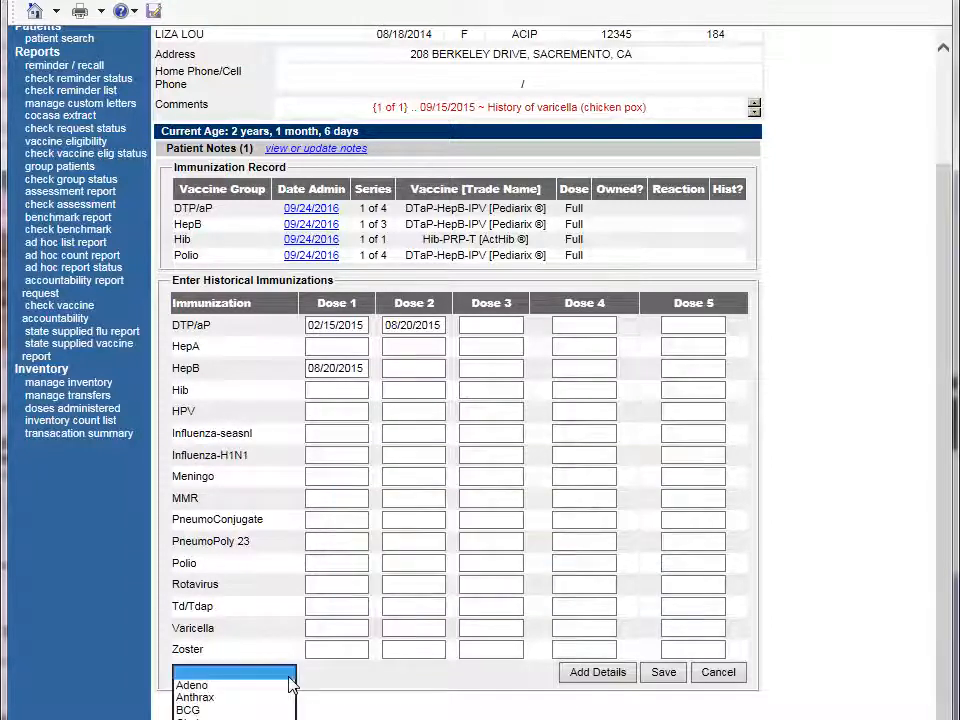
{"action": "left_click", "coordinate": [289, 673]}
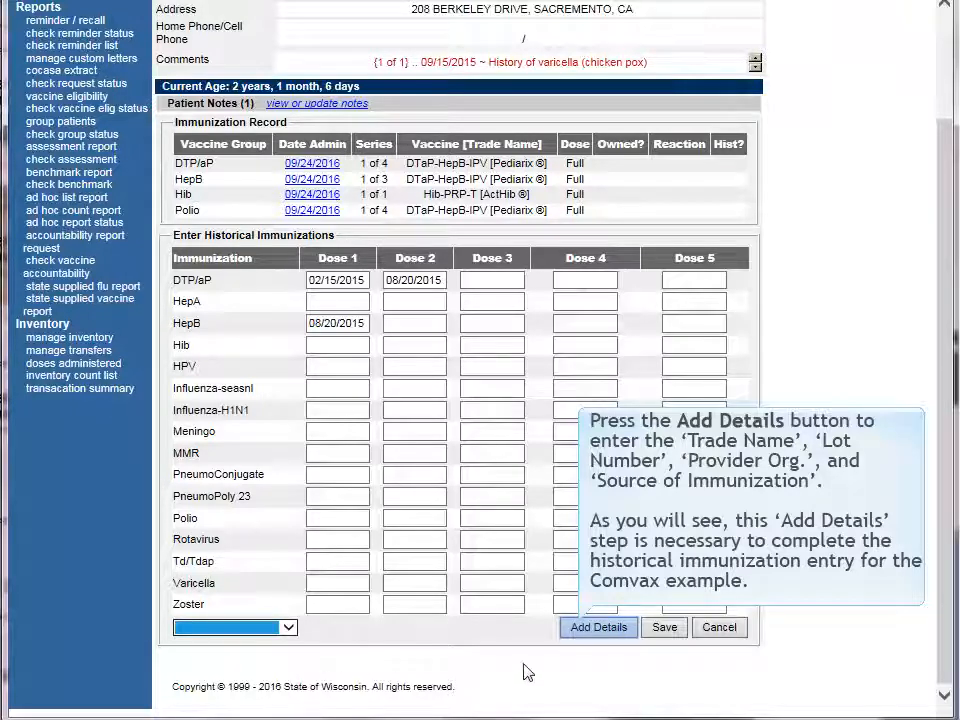
Step: Open the immunization details and give the 02/15/2015 DTP/aP record the trade name DAPTACEL and lot number 123567
{"action": "left_click", "coordinate": [598, 629]}
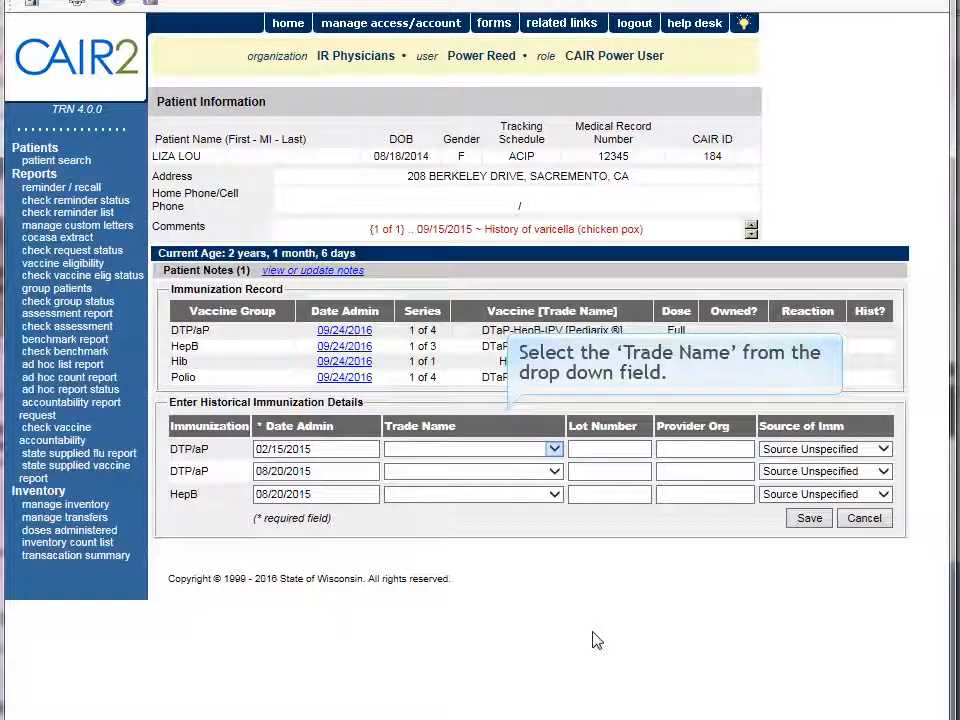
{"action": "left_click", "coordinate": [556, 450]}
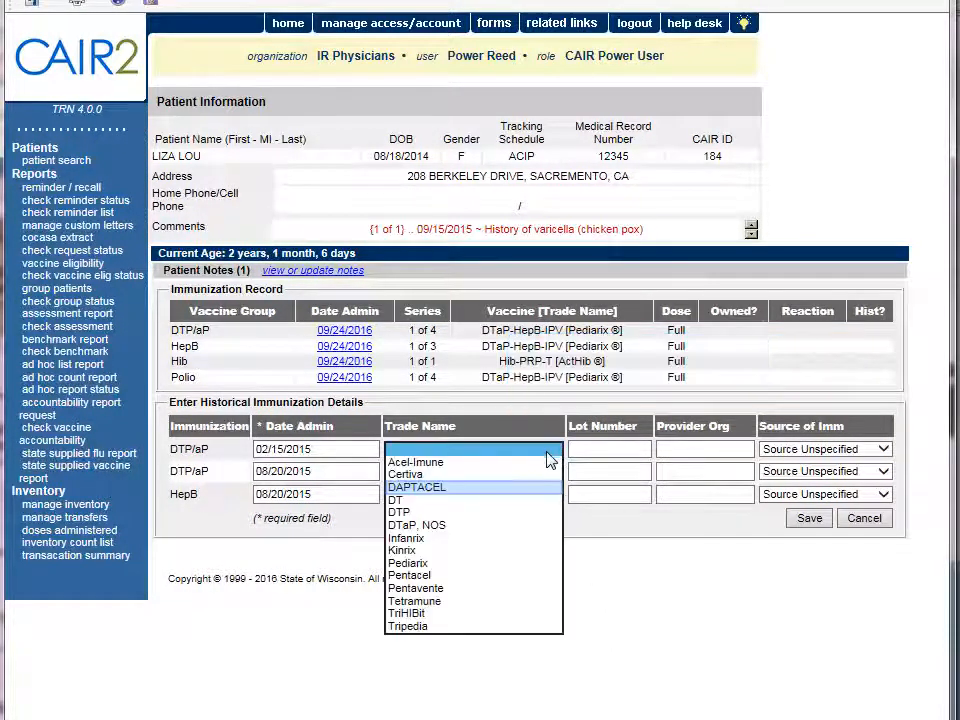
{"action": "left_click", "coordinate": [542, 487]}
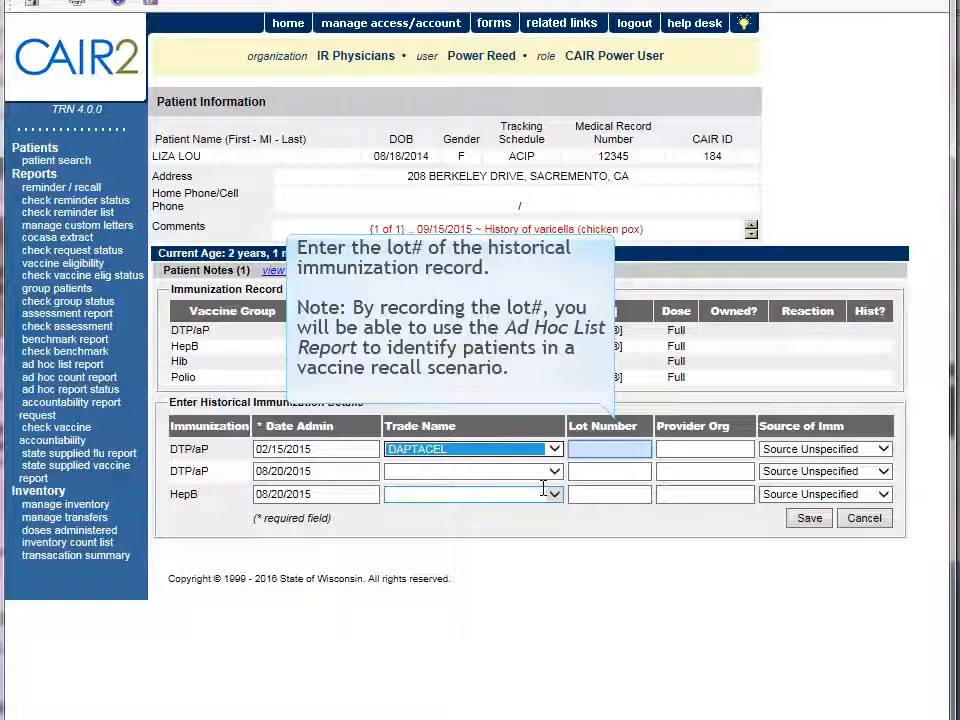
{"action": "left_click", "coordinate": [597, 452]}
{"action": "type", "text": "12"}
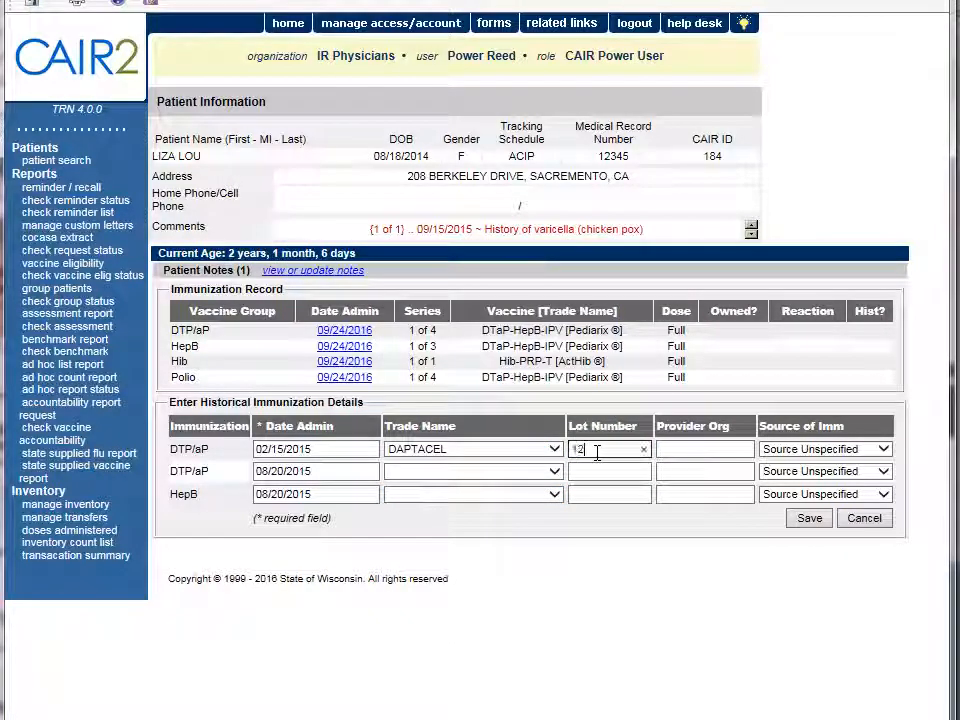
{"action": "type", "text": "3567"}
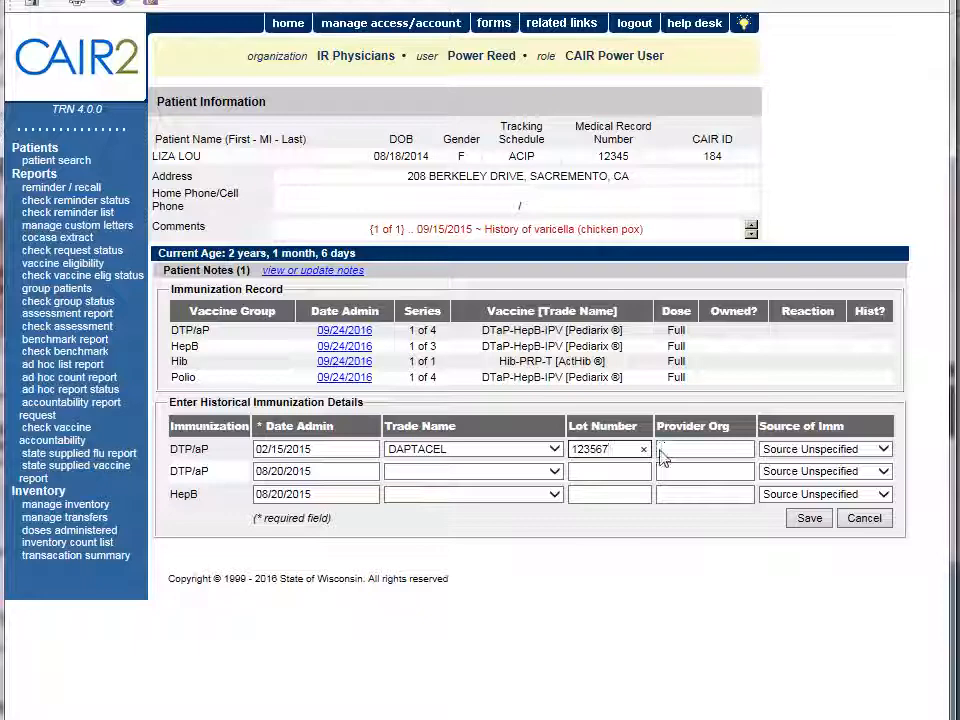
{"action": "left_click", "coordinate": [661, 455]}
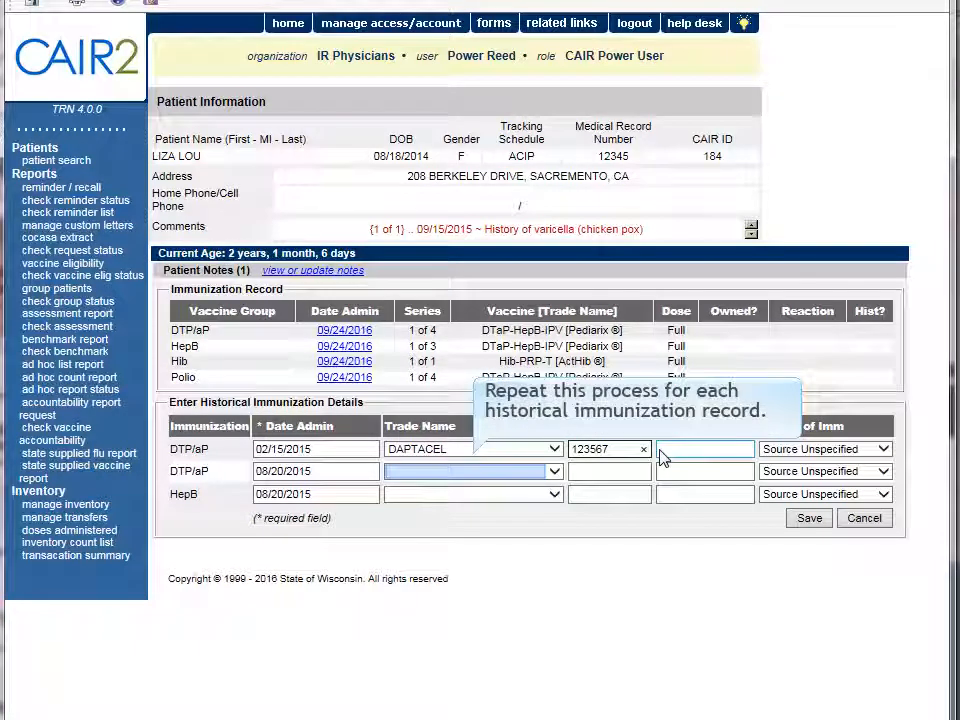
Step: Give the 08/20/2015 DTP/aP record the trade name DAPTACEL and lot number 64734523
{"action": "left_click", "coordinate": [474, 471]}
{"action": "left_click", "coordinate": [494, 509]}
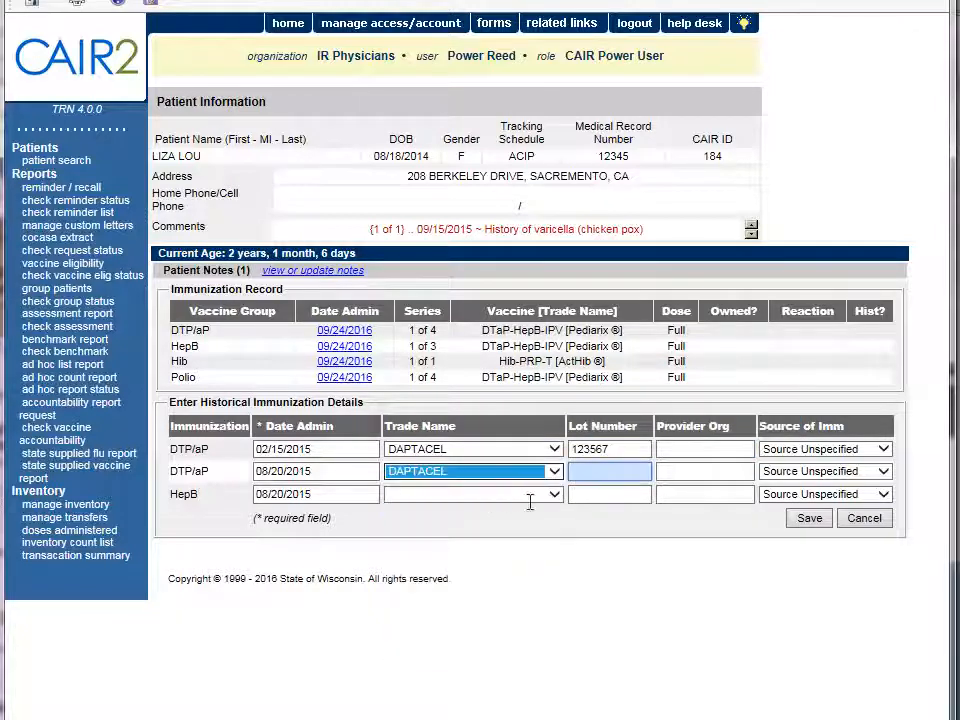
{"action": "left_click", "coordinate": [594, 474]}
{"action": "type", "text": "64734523"}
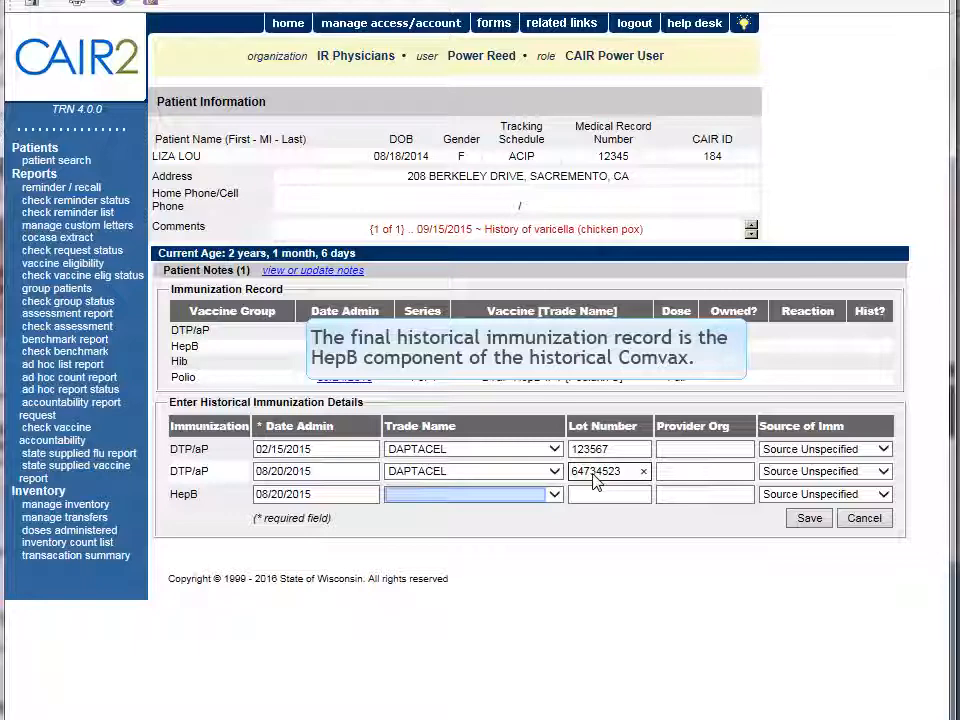
Step: Give the HepB record the trade name Comvax and lot number 3334-76554
{"action": "left_click", "coordinate": [463, 497]}
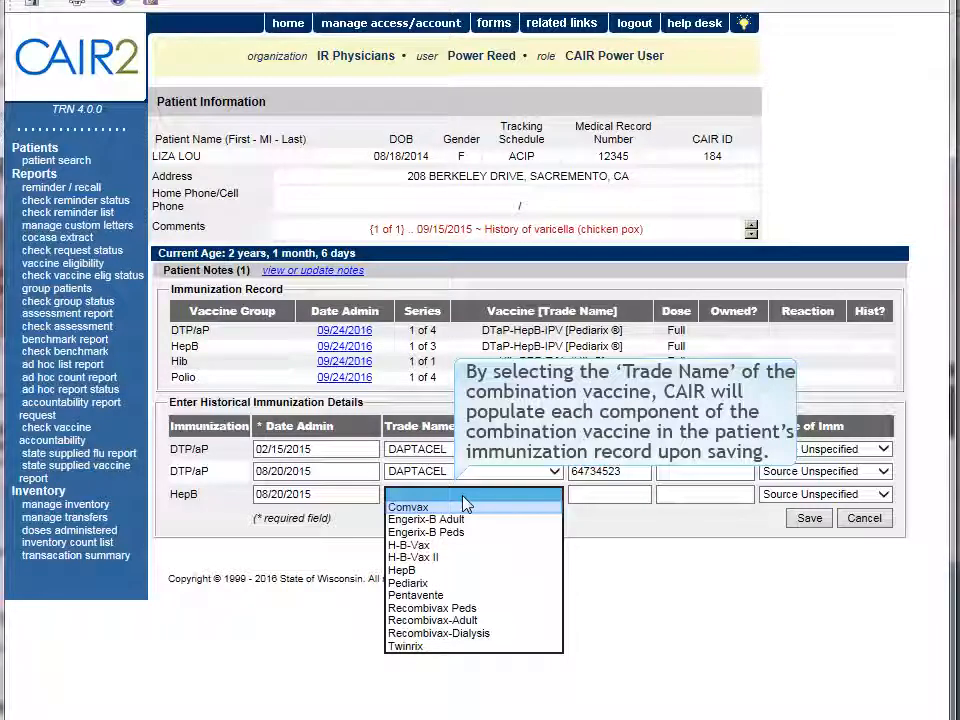
{"action": "left_click", "coordinate": [465, 506]}
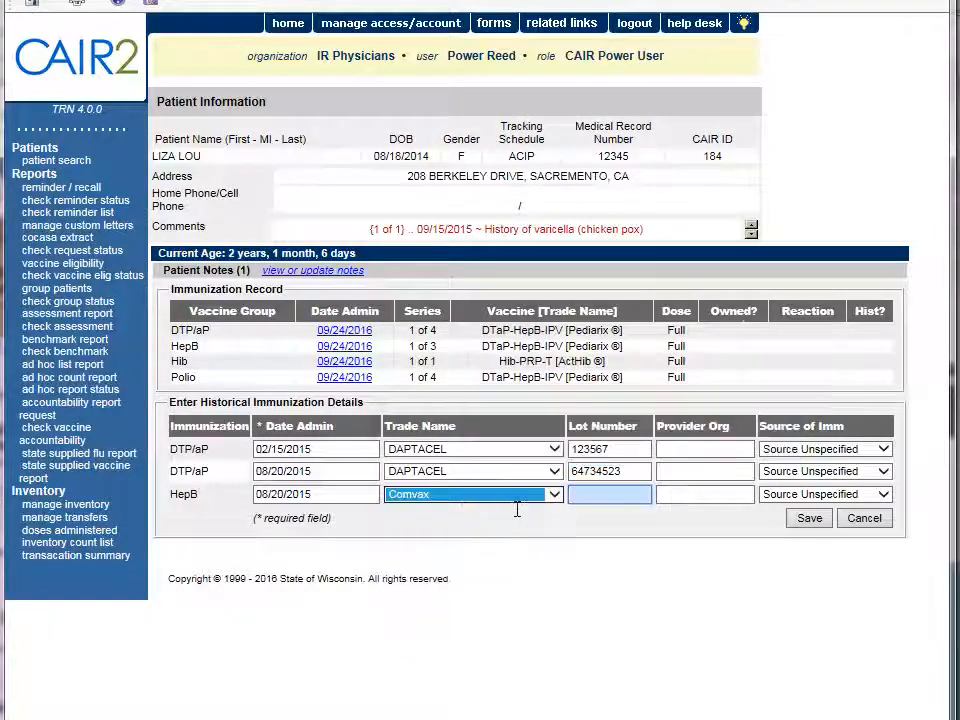
{"action": "left_click", "coordinate": [599, 499]}
{"action": "type", "text": "33345"}
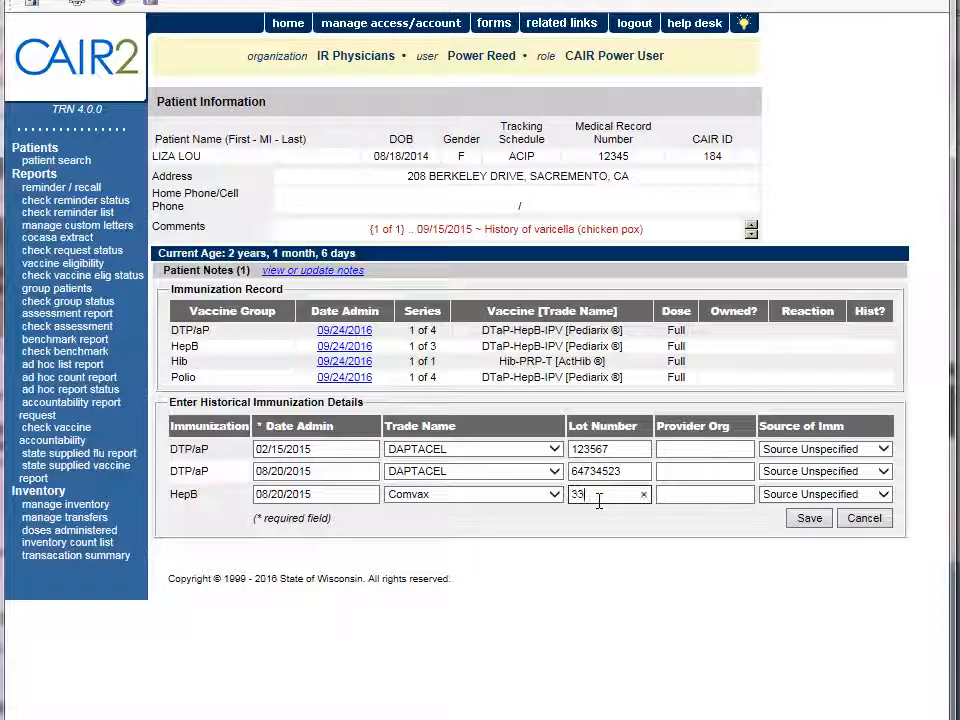
{"action": "type", "text": "76554"}
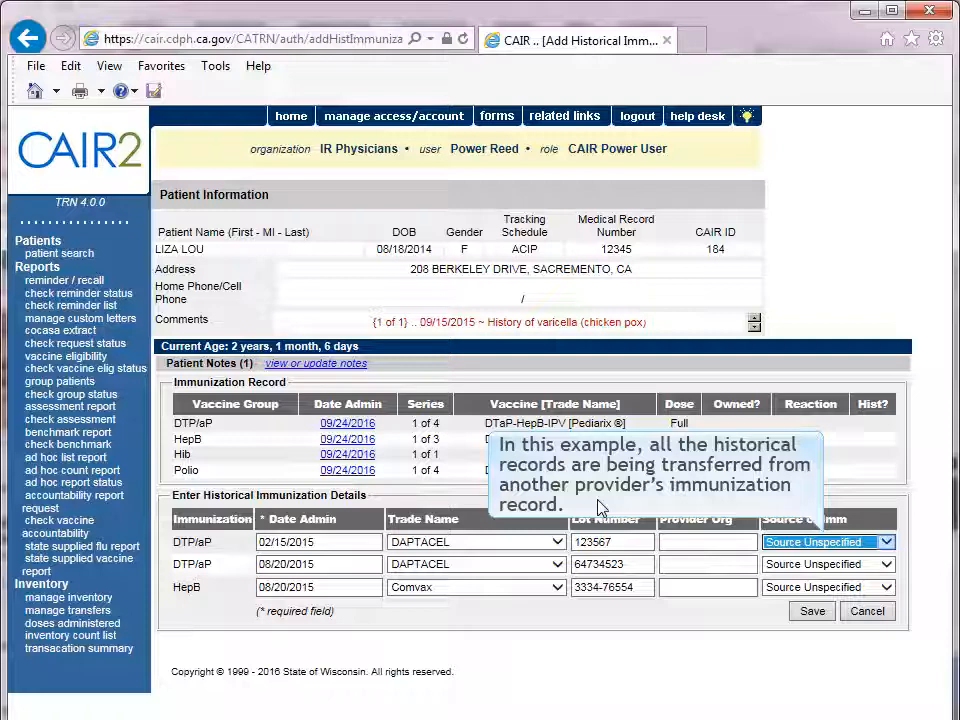
Step: Set the source of all three historical immunizations to Other Provider and save the records
{"action": "left_click", "coordinate": [887, 546]}
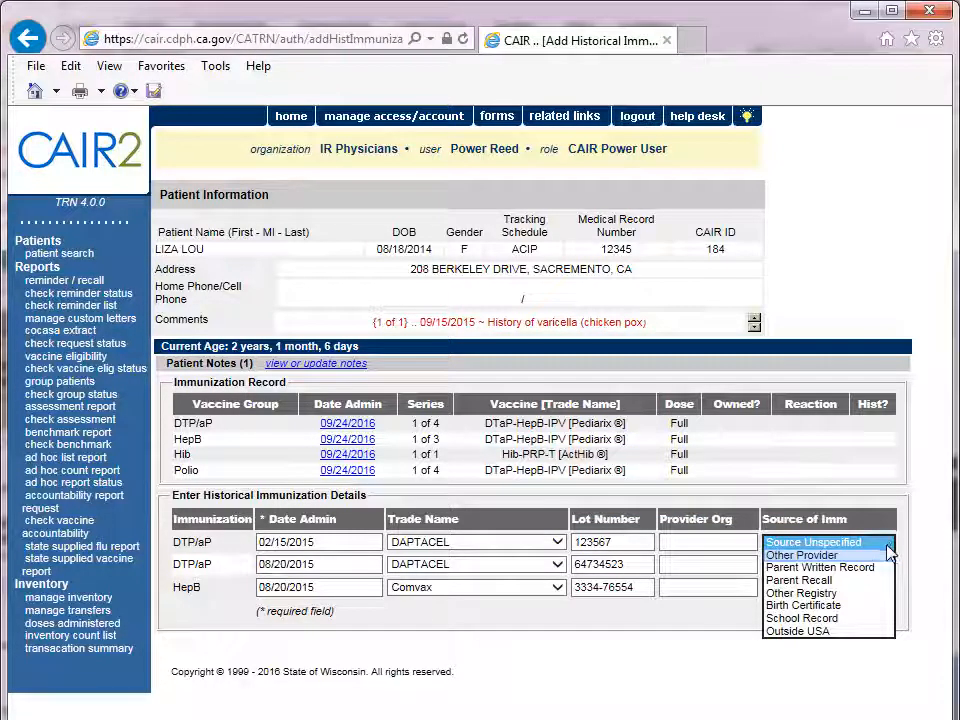
{"action": "left_click", "coordinate": [887, 556]}
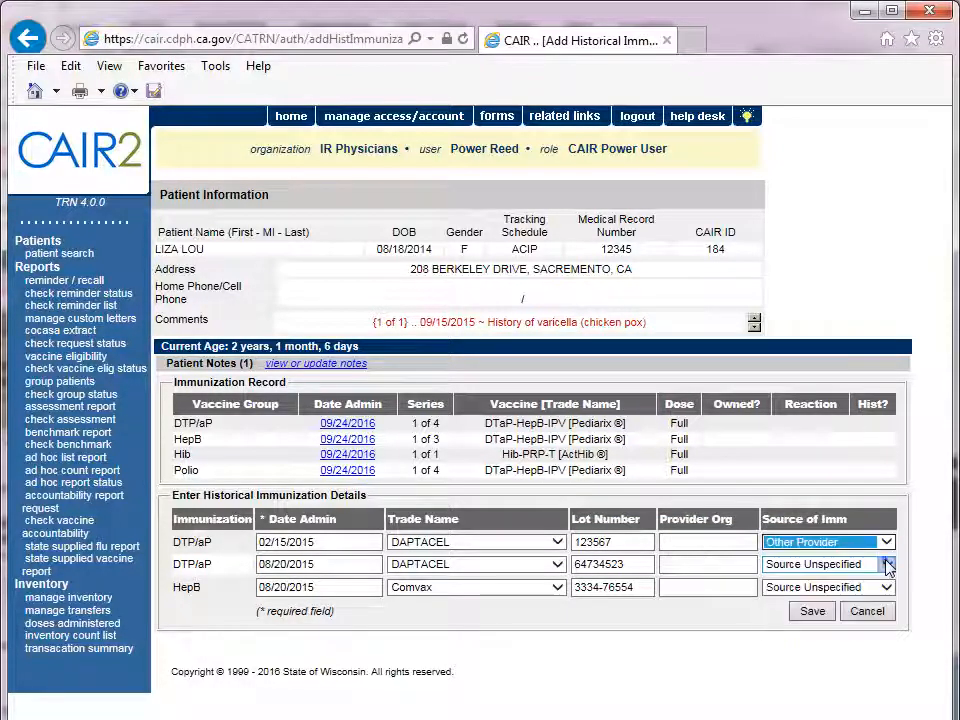
{"action": "left_click", "coordinate": [887, 565]}
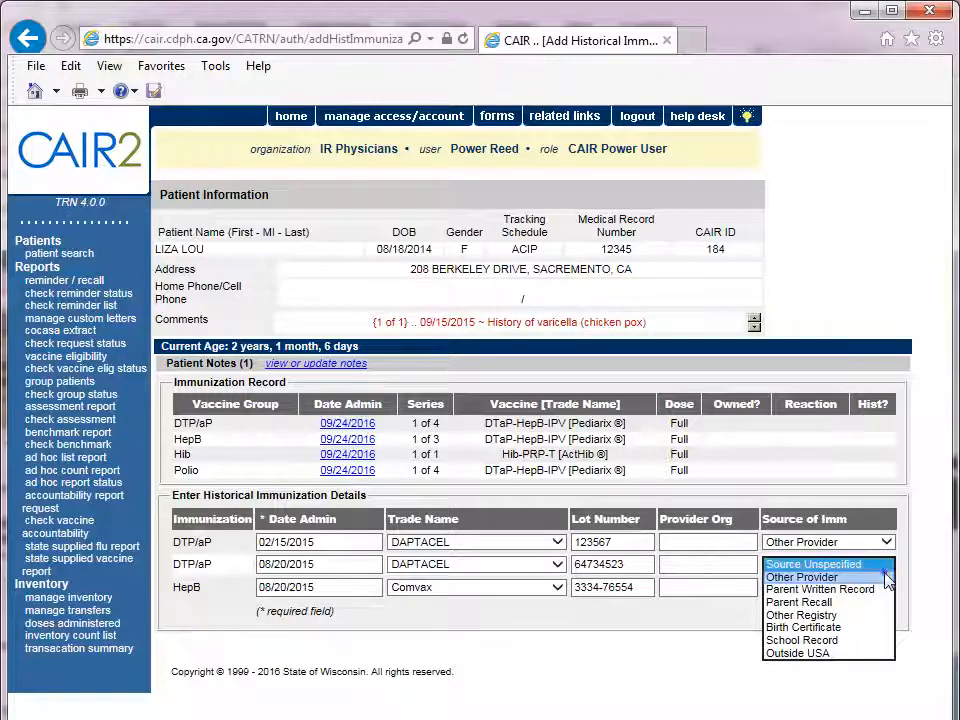
{"action": "left_click", "coordinate": [887, 578]}
{"action": "left_click", "coordinate": [887, 588]}
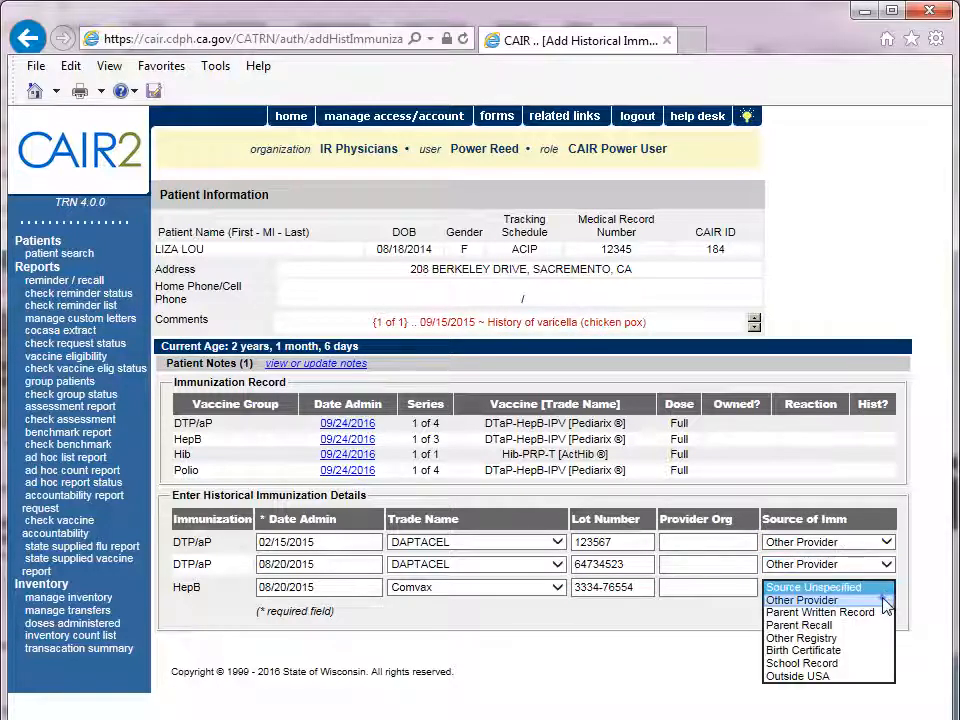
{"action": "left_click", "coordinate": [885, 600]}
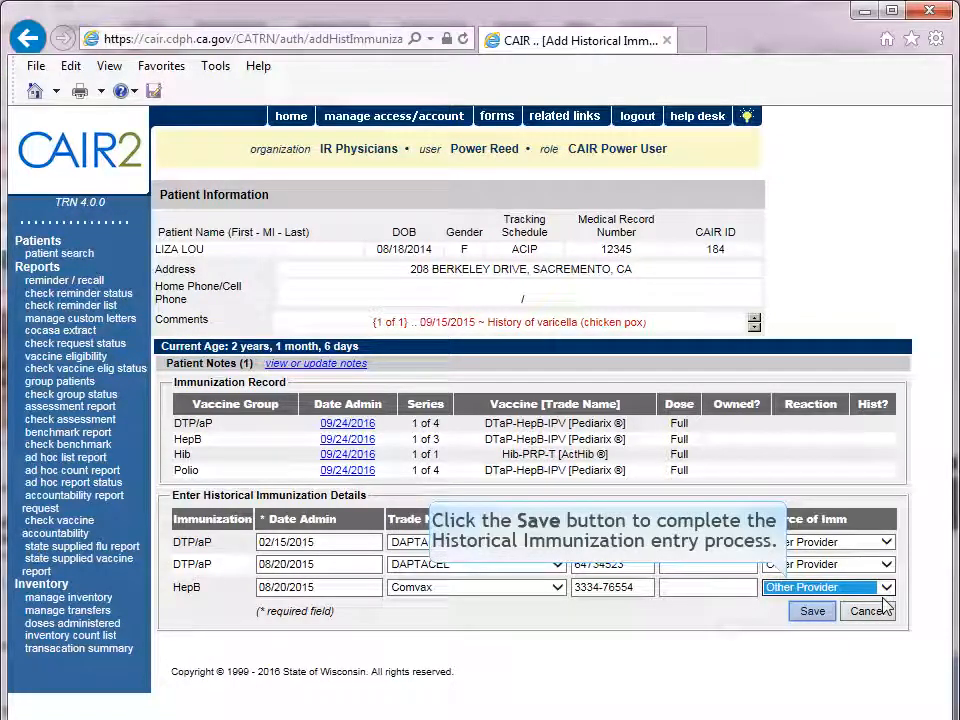
{"action": "left_click", "coordinate": [813, 612]}
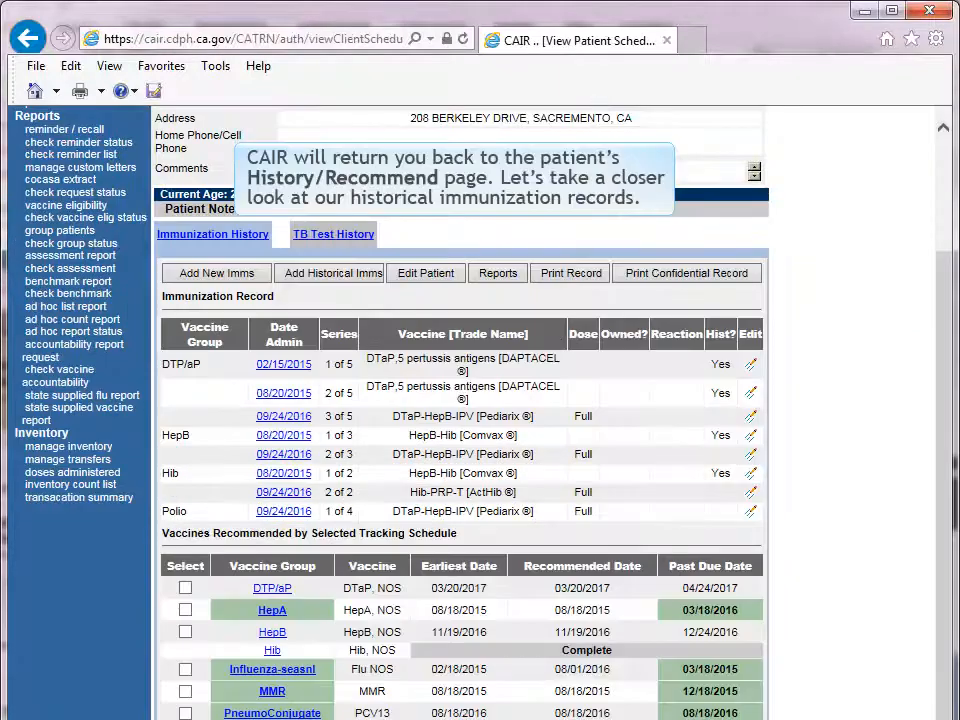